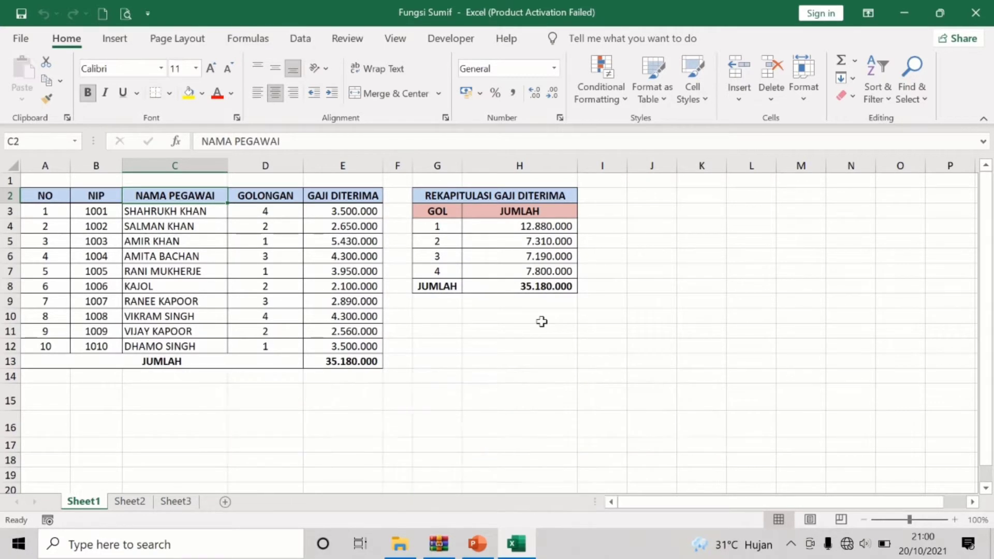
- Close the open workbook and open the Fungsi Sumif workbook from the desktop
left_click(976, 13)
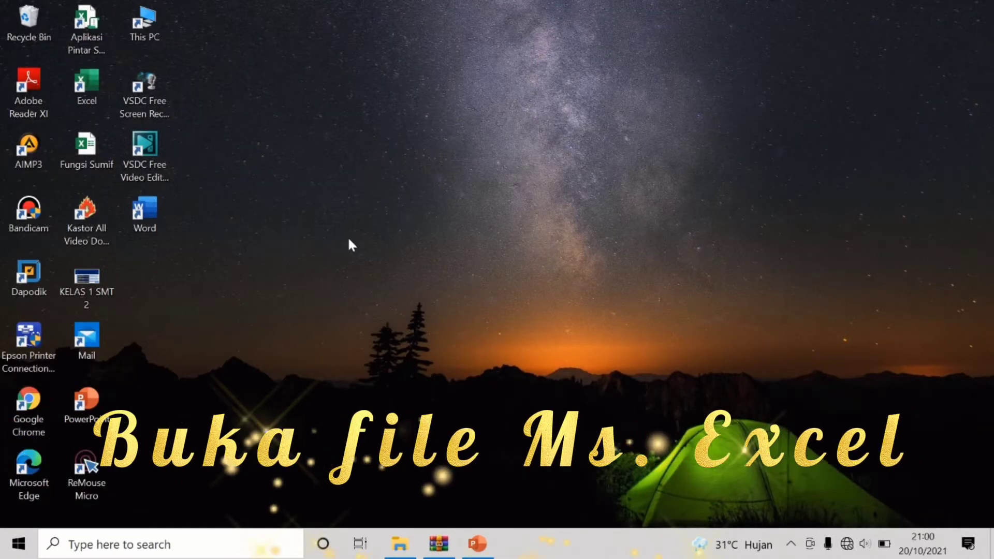
double_click(92, 154)
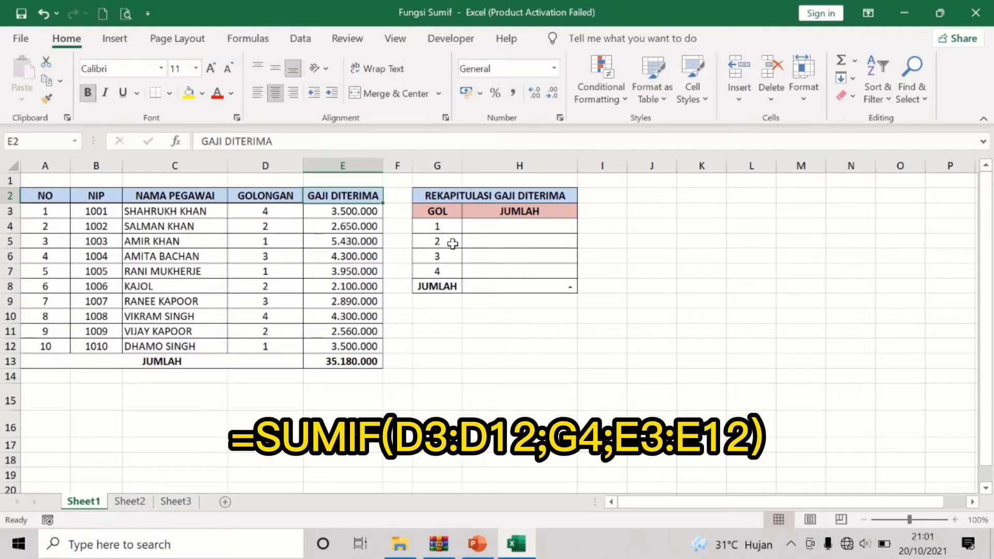
- Enter =SUMIF(D3:D12;G4;E3:E12) in H4 to total the salaries of GOL 1
left_click(524, 228)
type("=")
type("SUMIF")
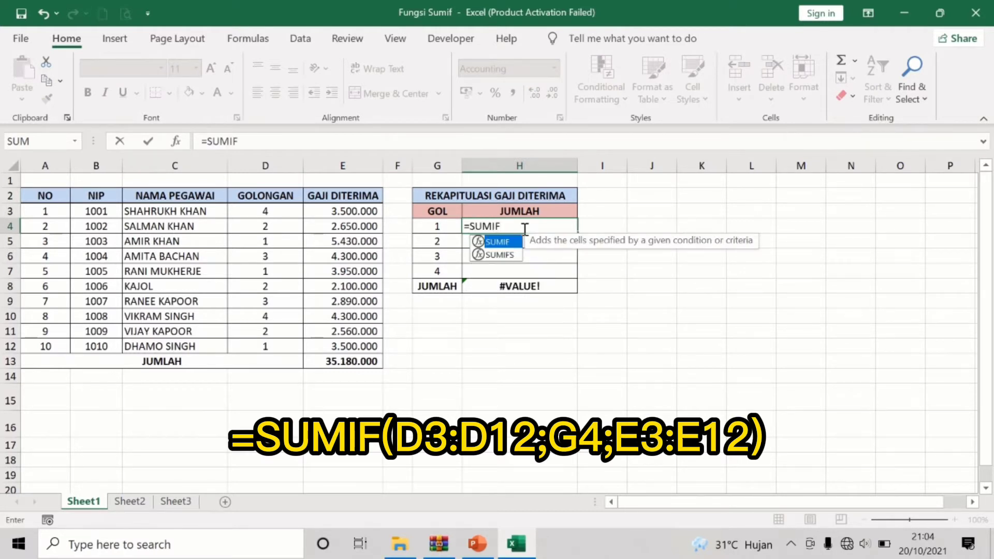
type("(")
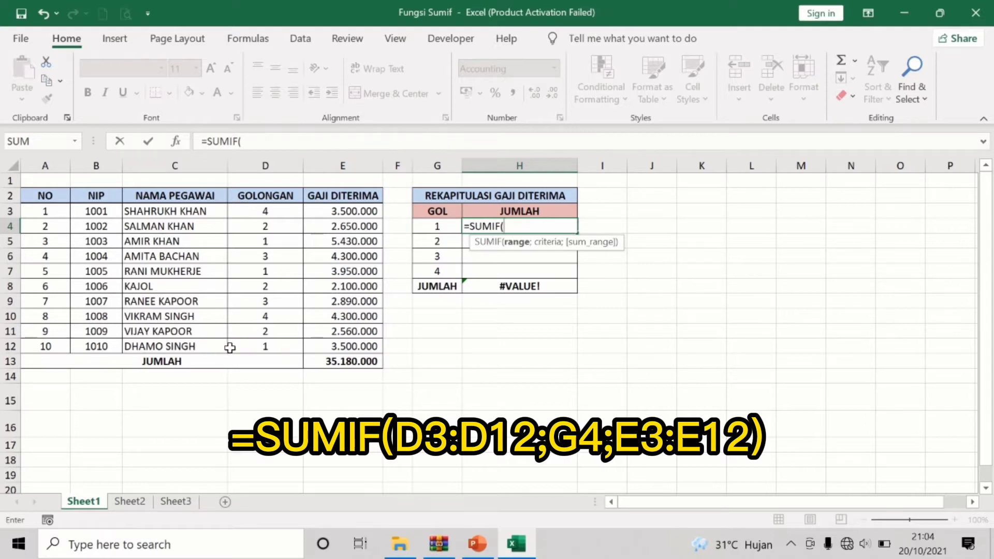
type("D3")
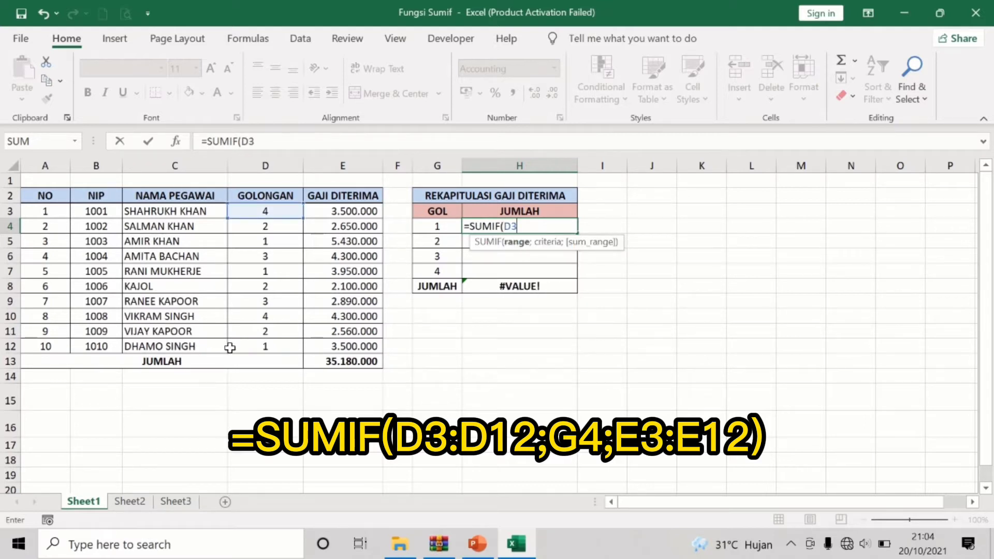
type(":D12")
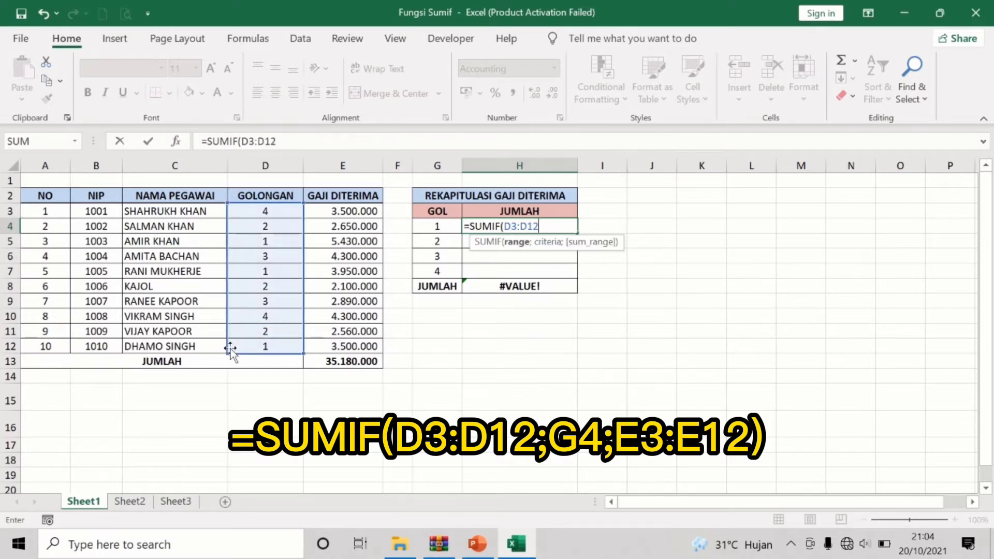
type(";")
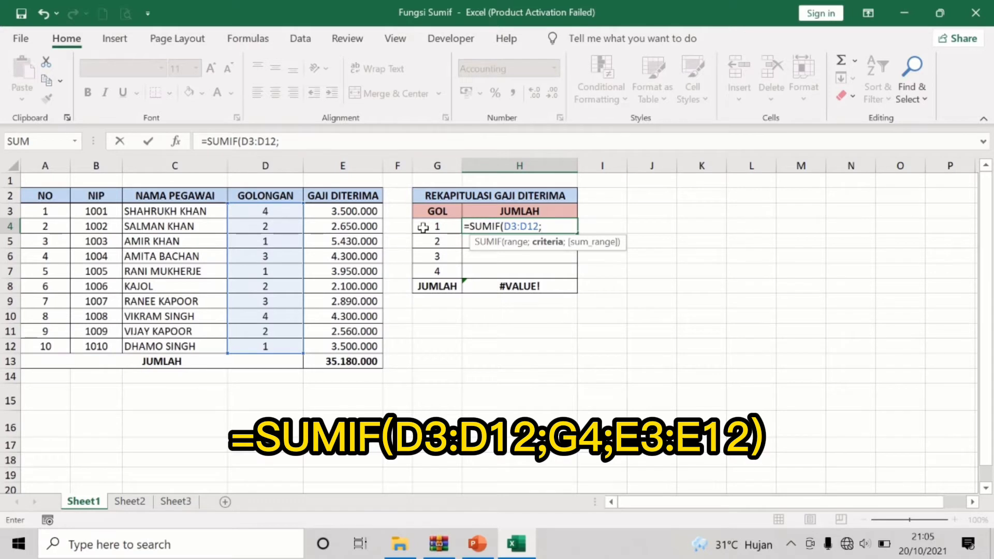
type("G4")
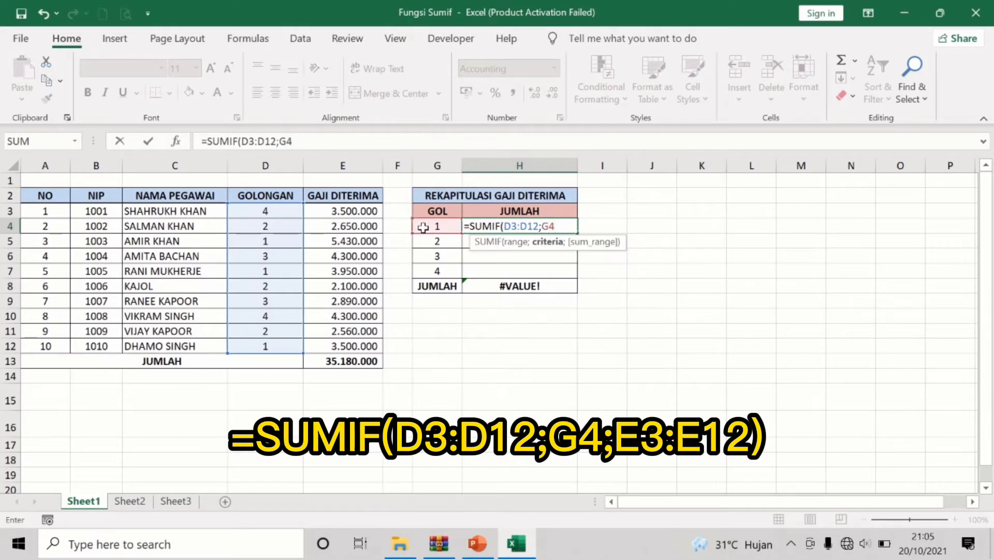
type(";")
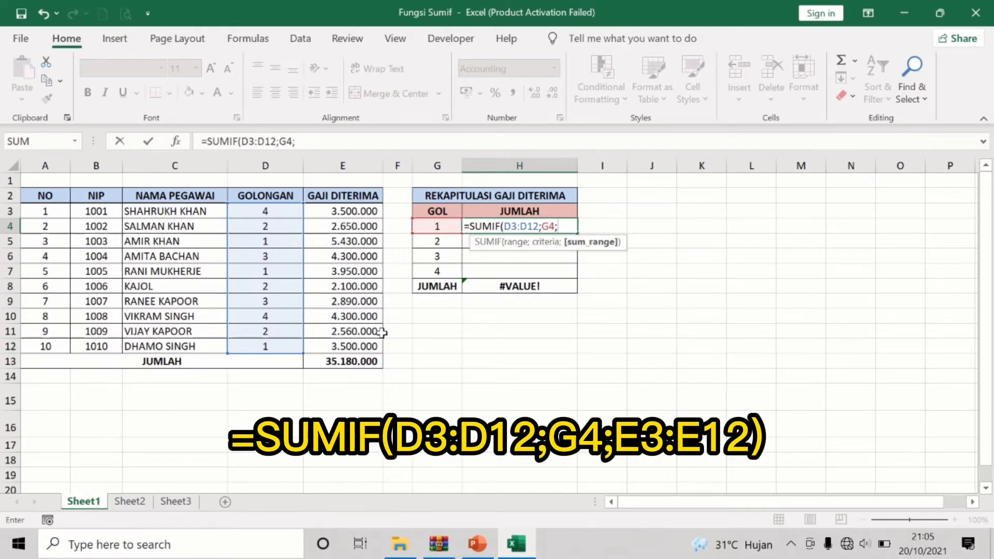
type("E3")
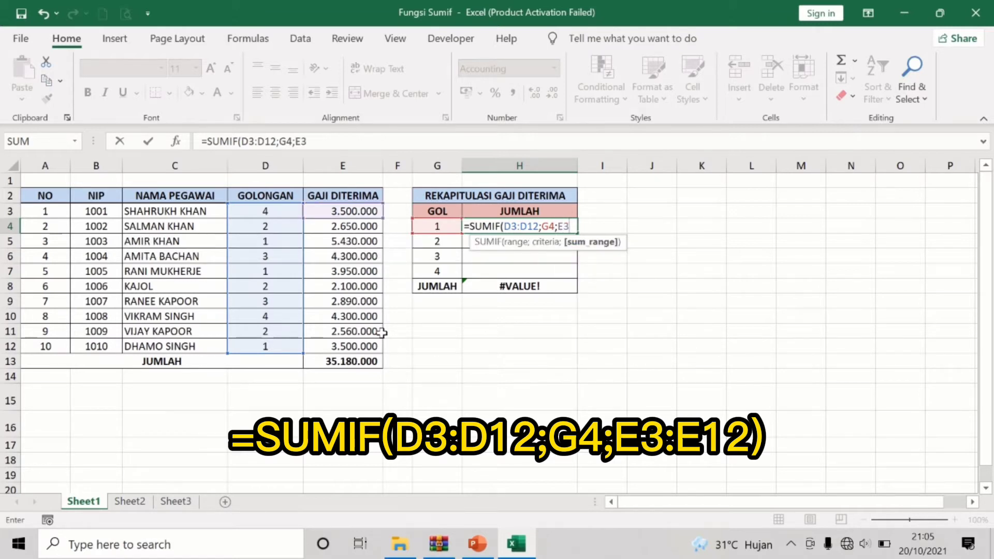
type(":E12")
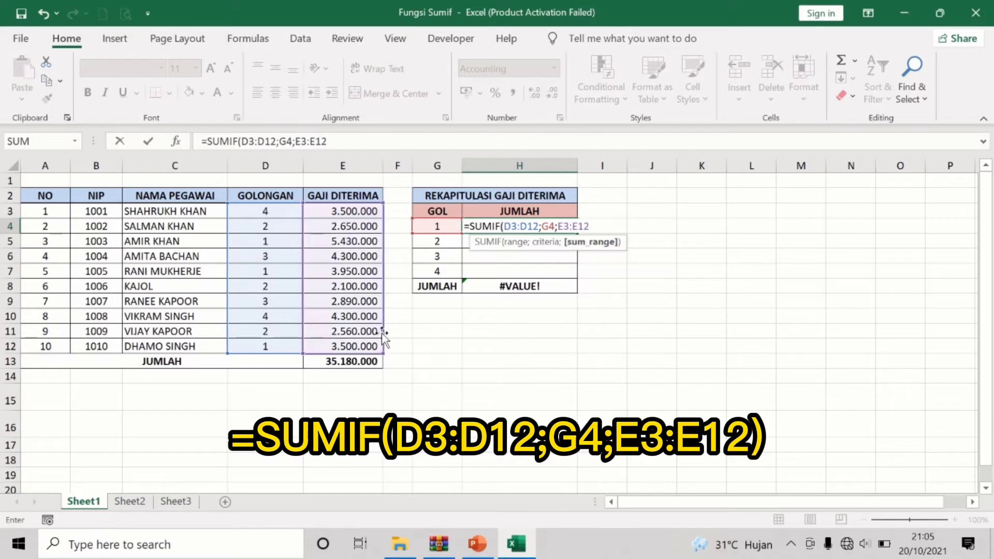
type(")")
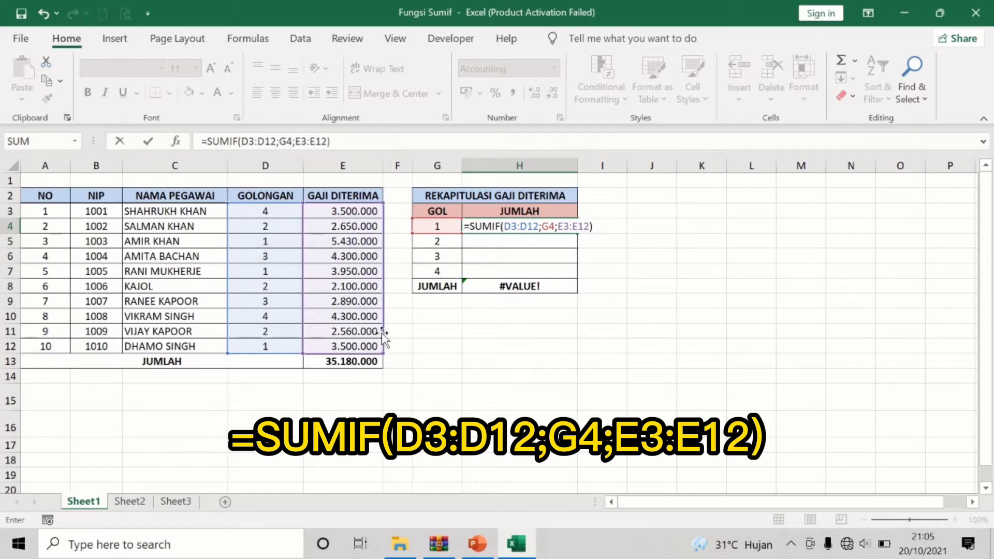
key("Return")
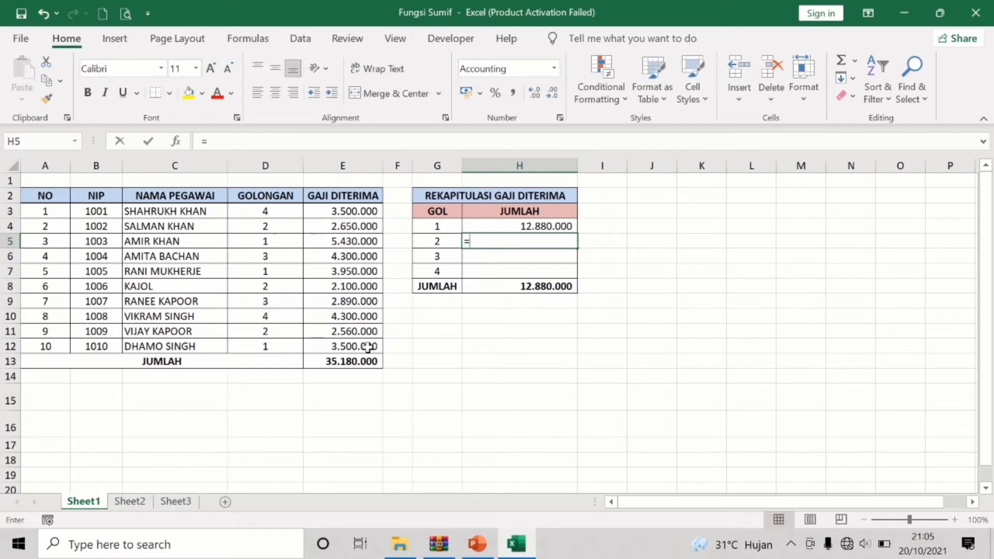
- Enter =SUMIF(D3:D12;G5;E3:E12) in H5 to total the salaries of GOL 2
type("=SUMIF")
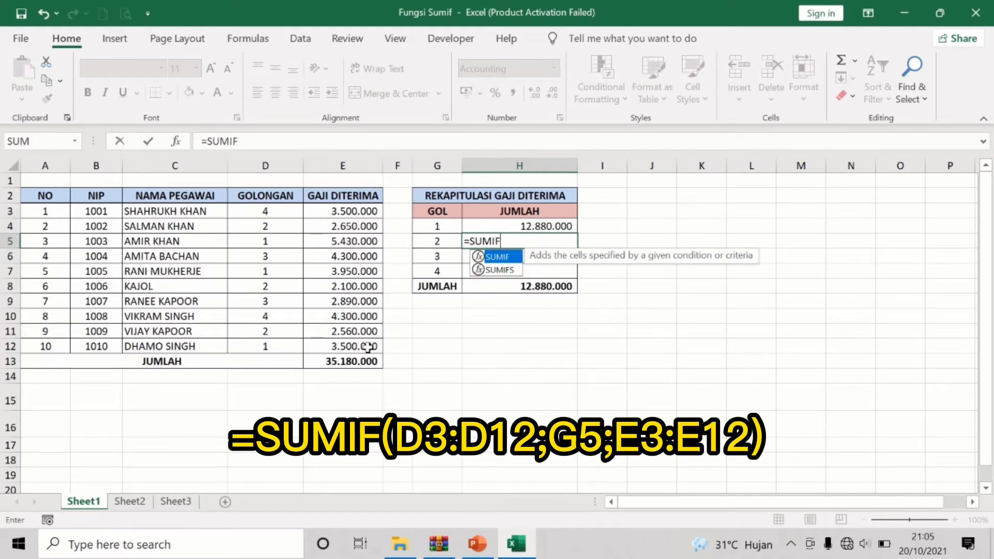
type("(")
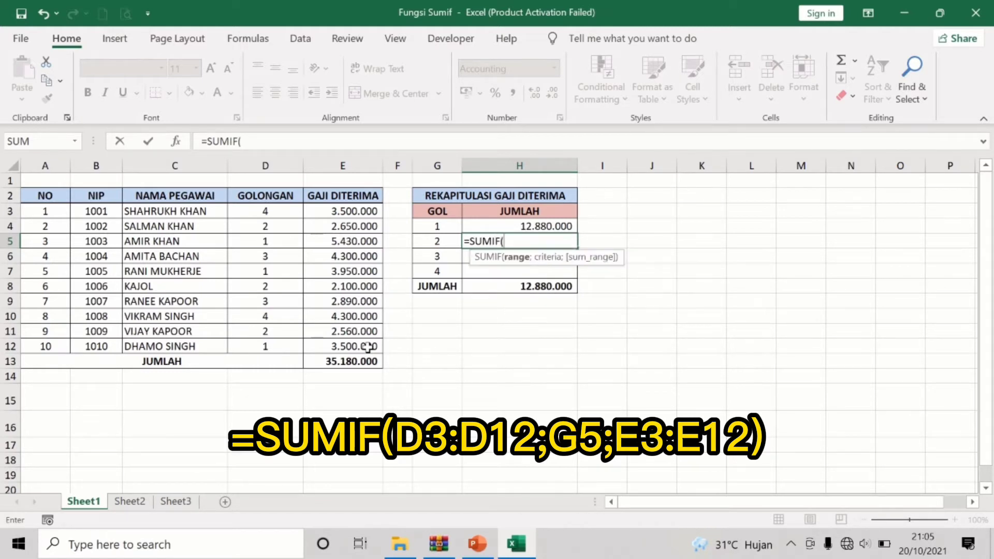
type("D")
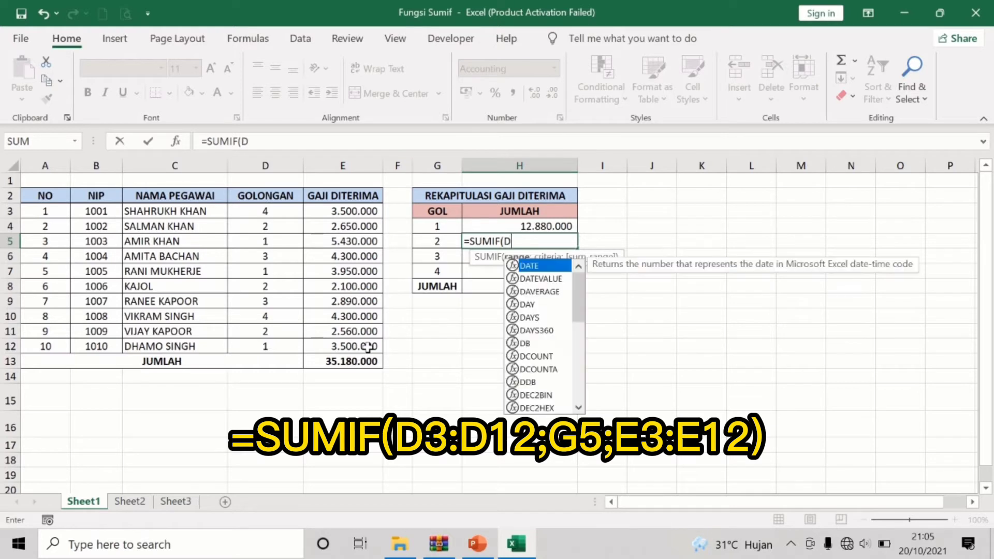
type("3")
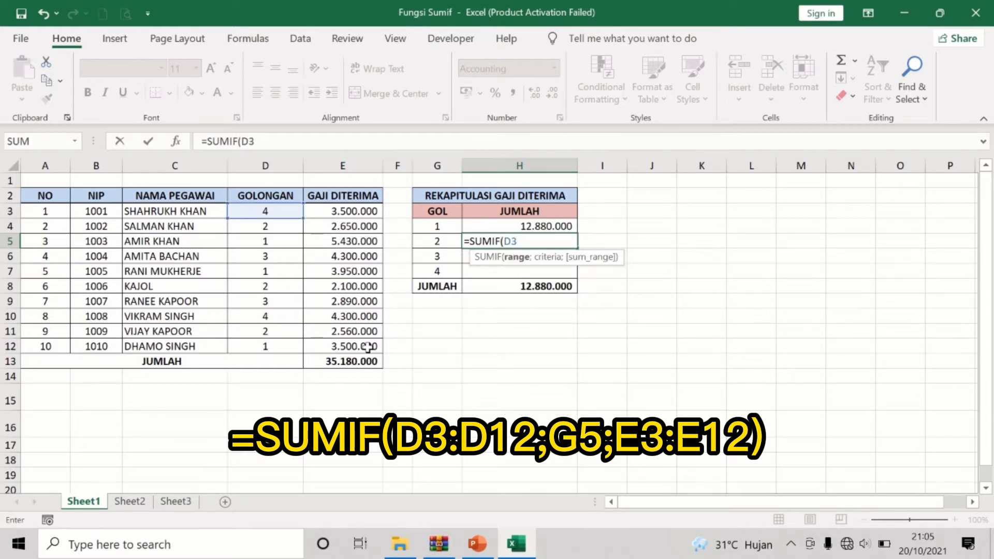
type(":D12")
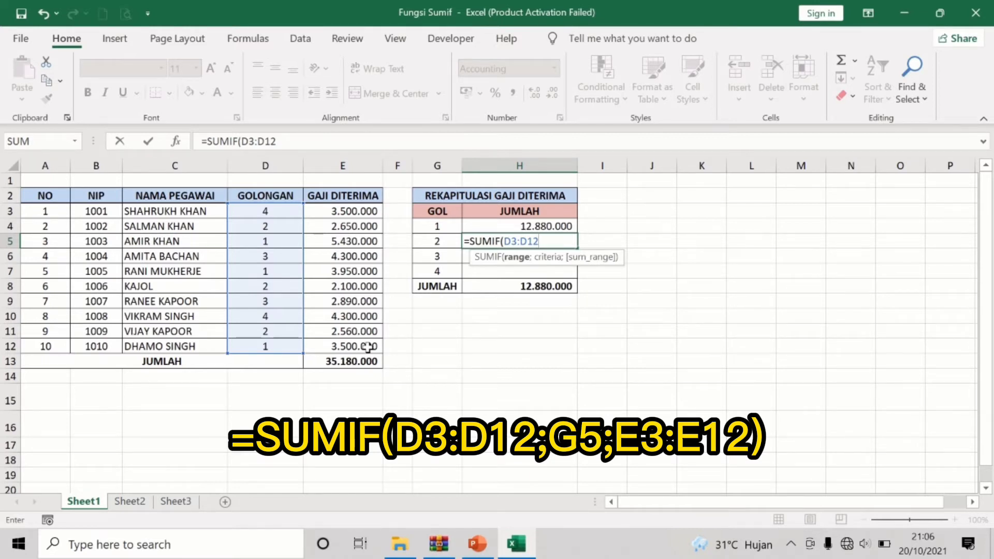
type(";")
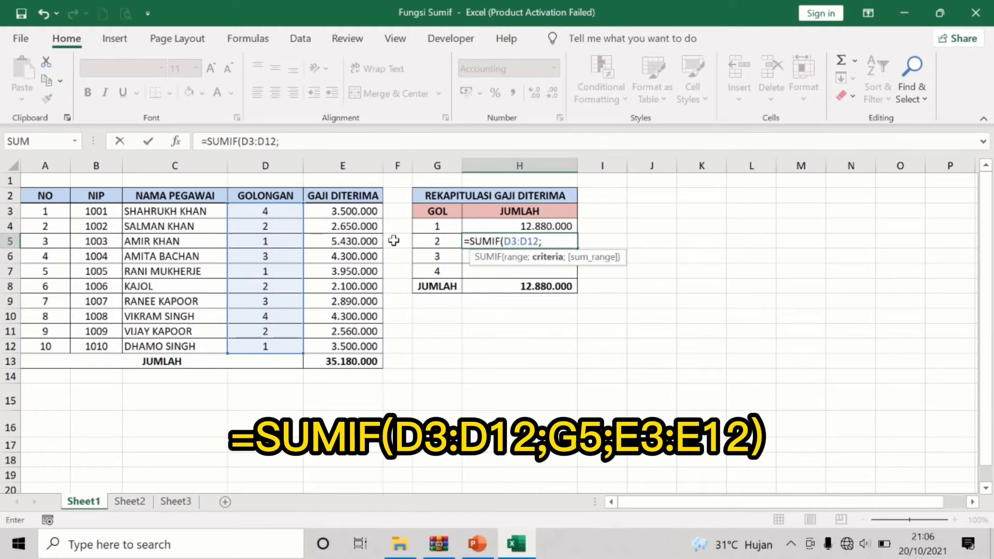
type("G5")
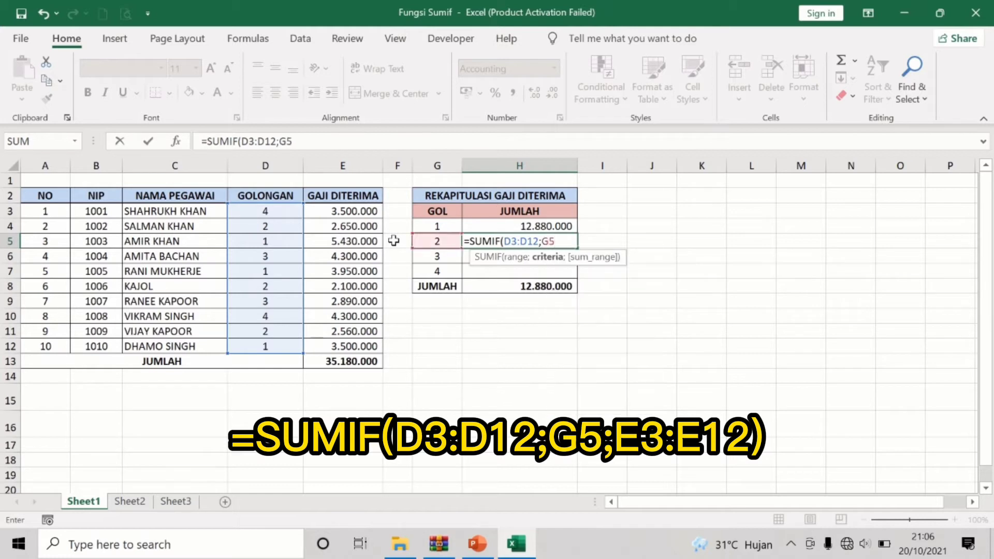
type(";")
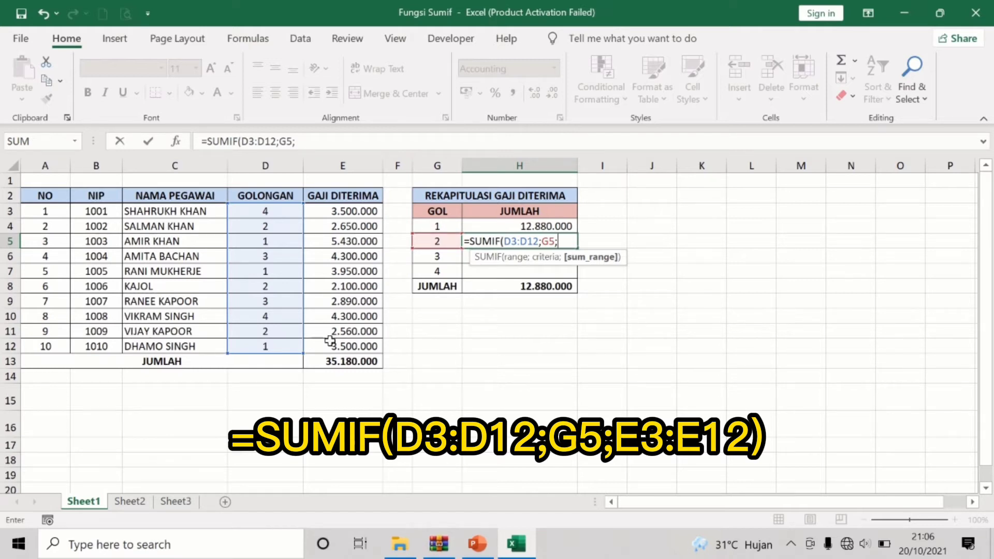
type("E3")
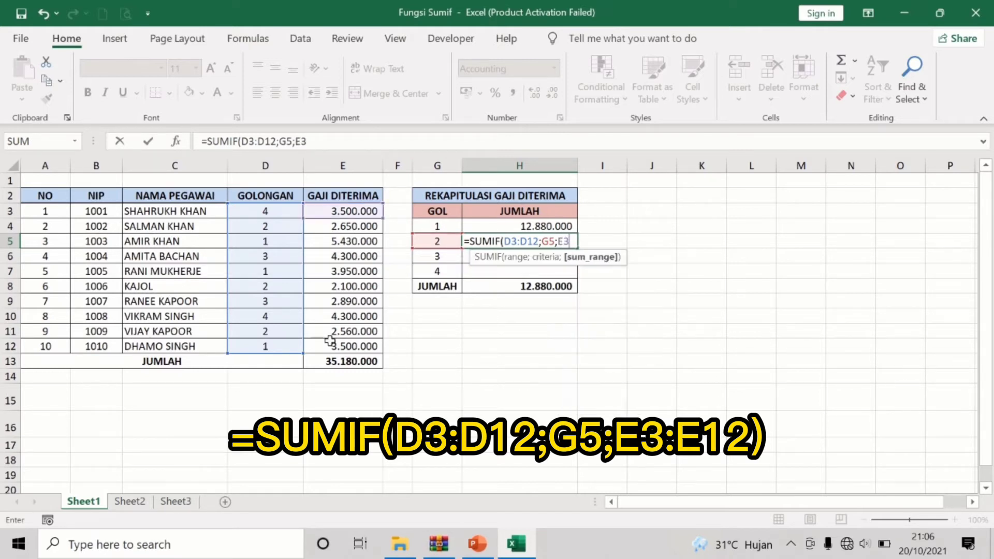
type(":E12")
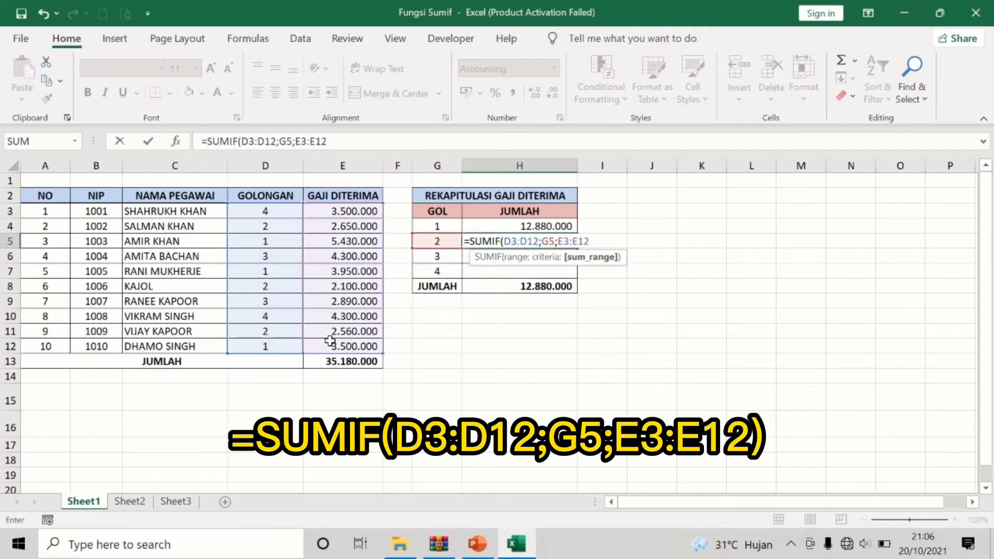
type(")")
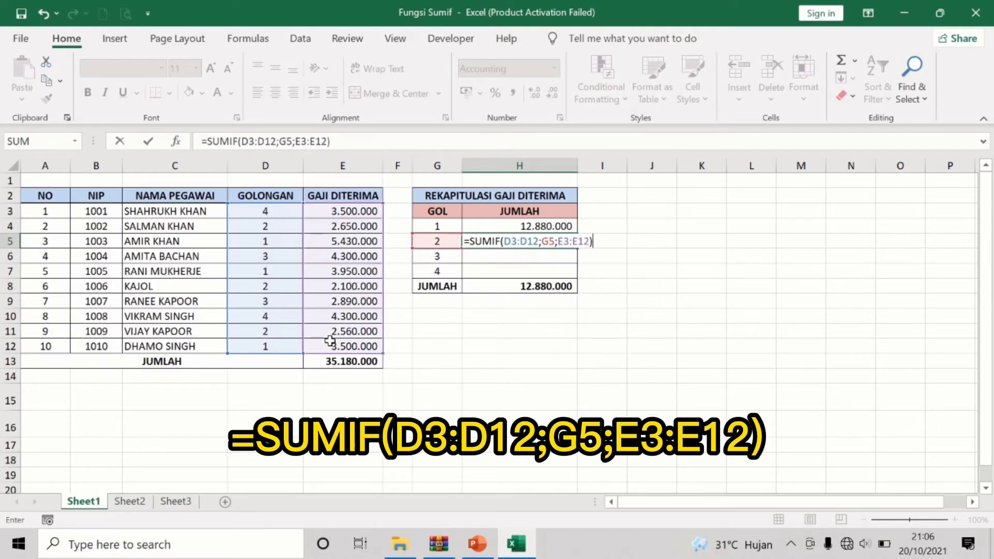
key("Return")
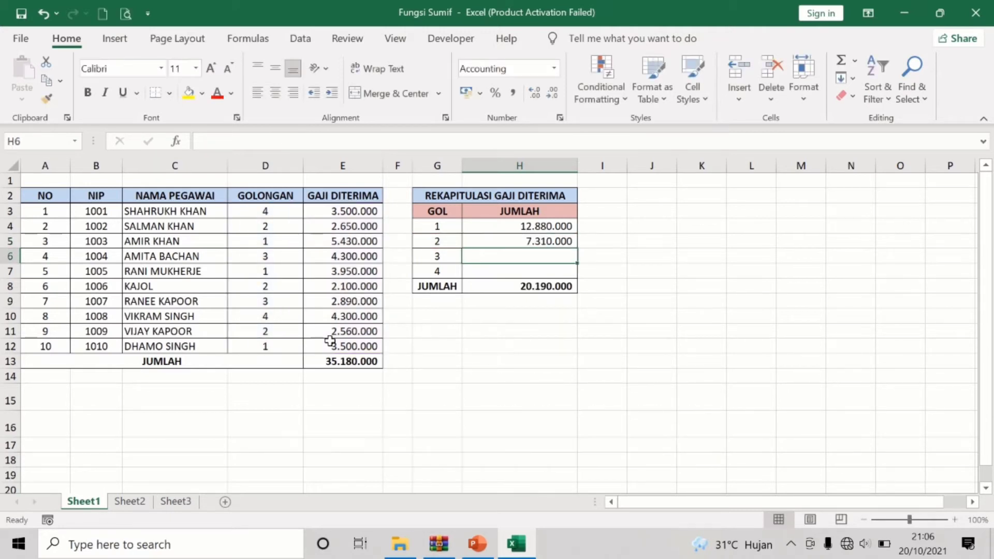
- Enter =SUMIF(D3:D12;G6;E3:E12) in H6 to total the salaries of GOL 3
type("=SU")
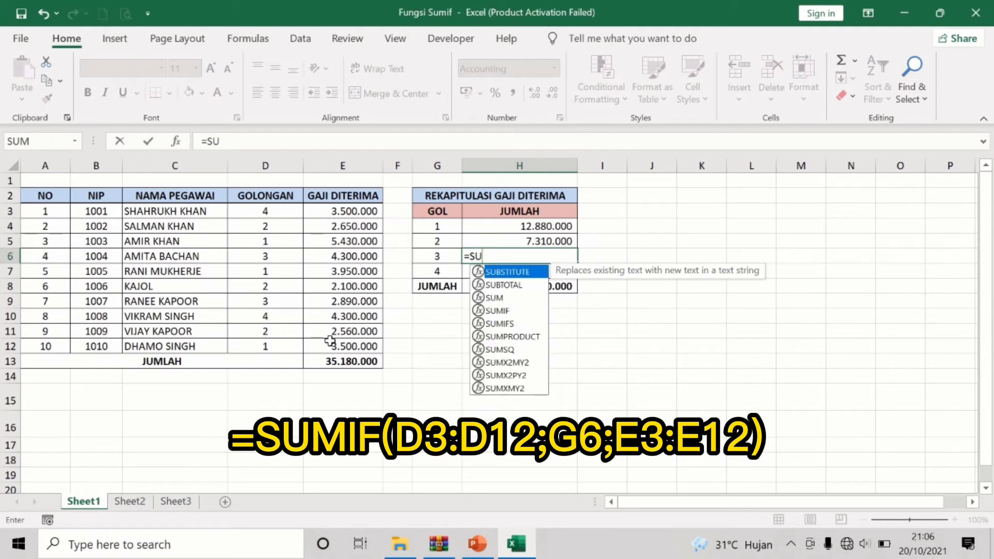
type("MI")
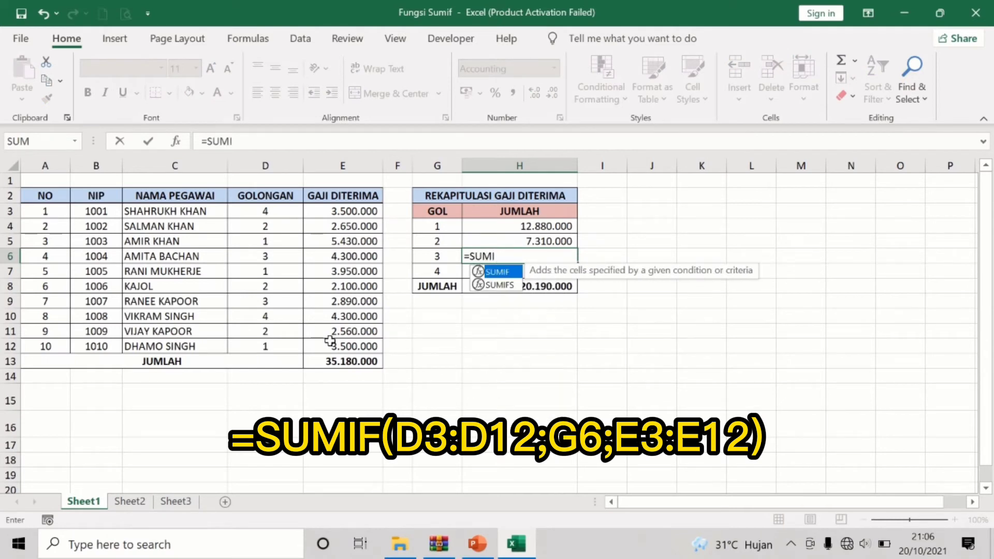
type("F(")
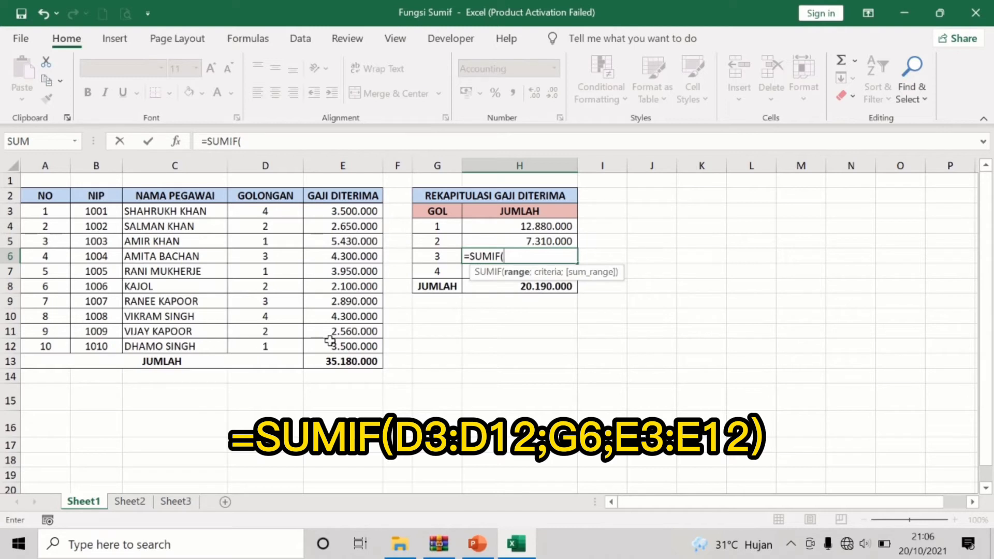
type("D3")
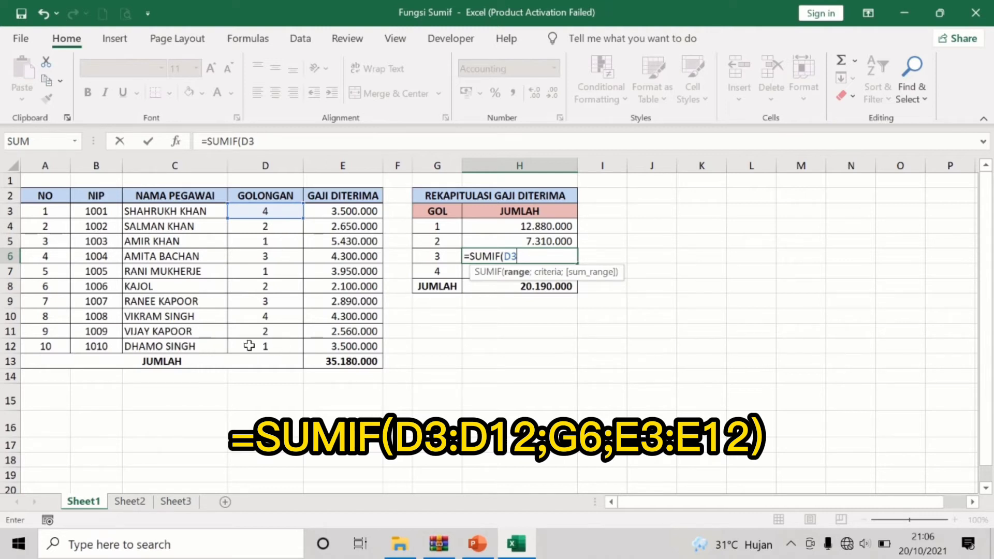
type(":D12")
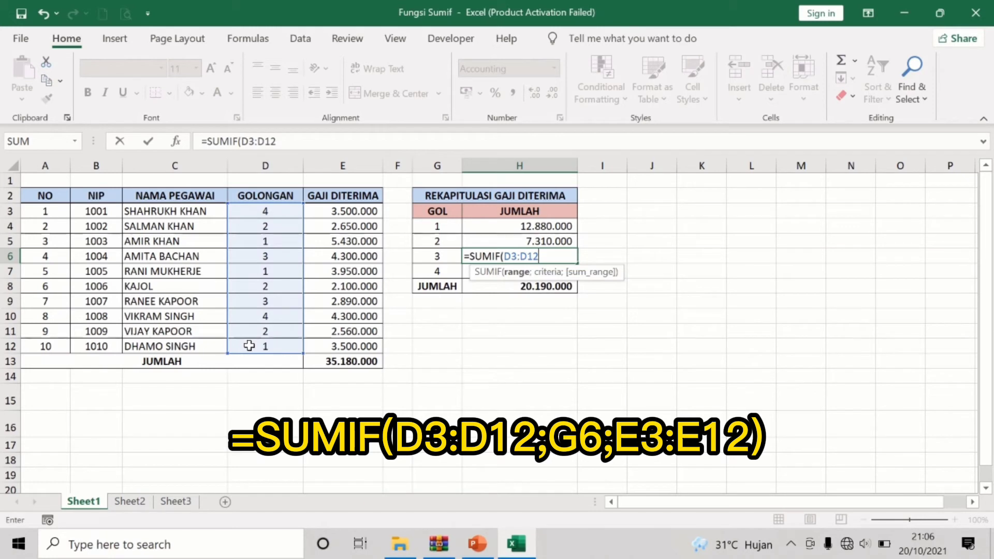
type(";")
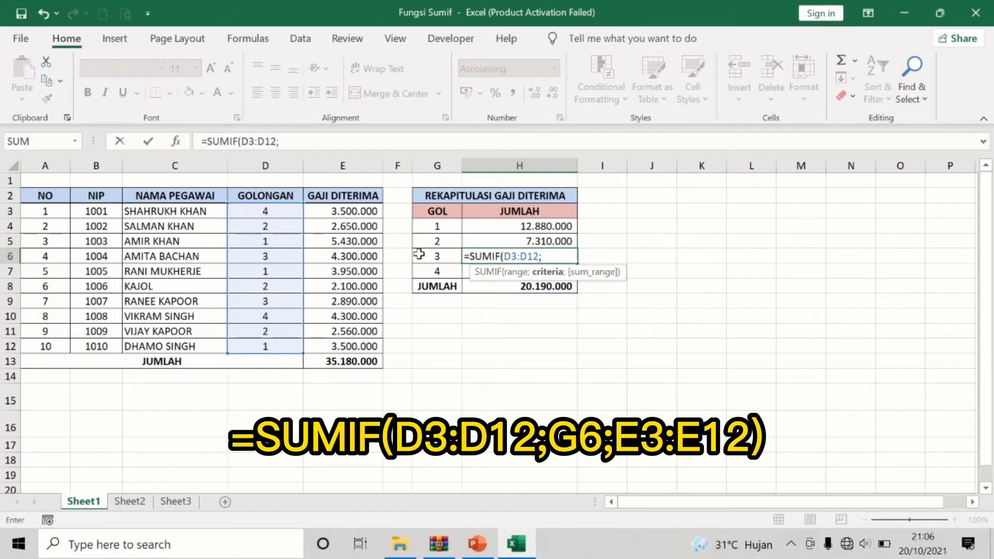
type("G6")
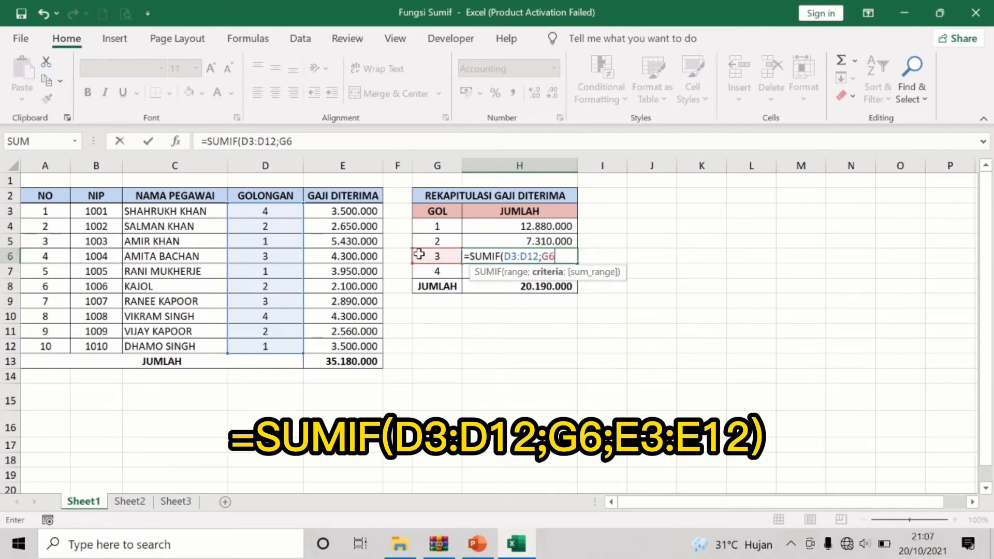
type(";")
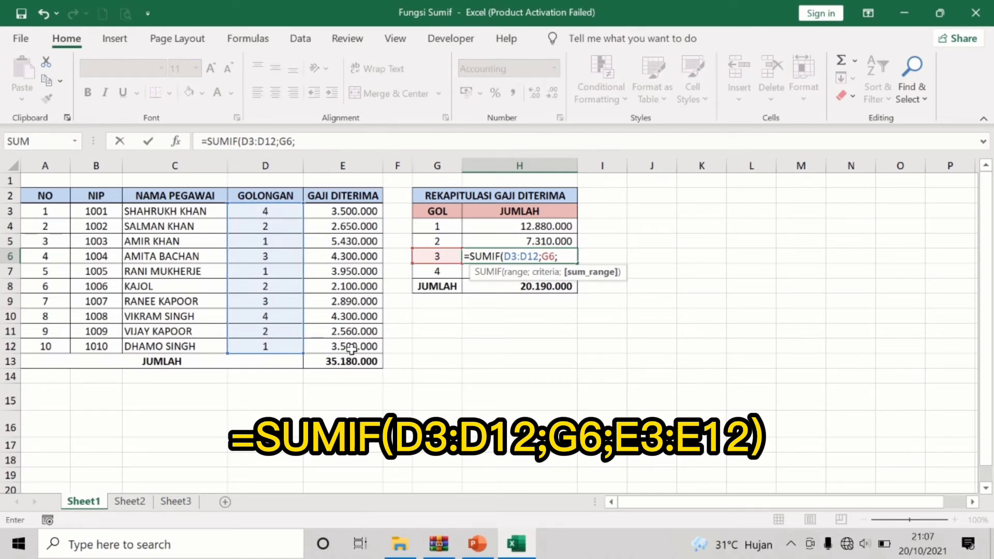
type("E3:")
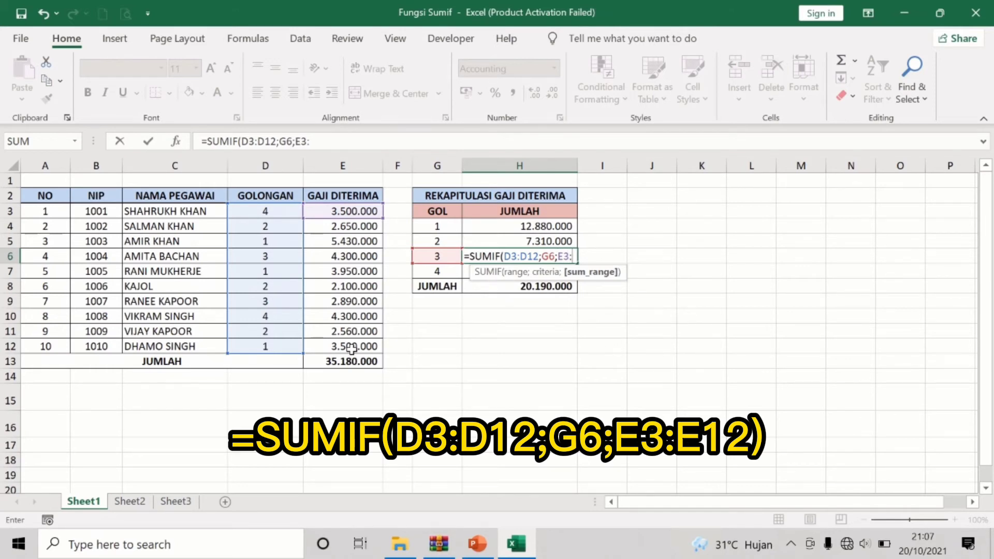
type("E")
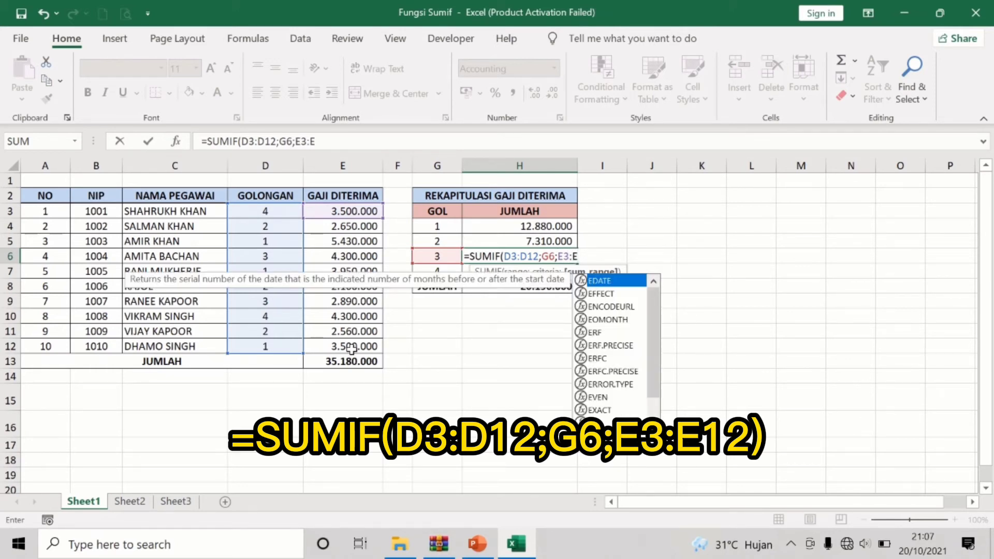
type("12")
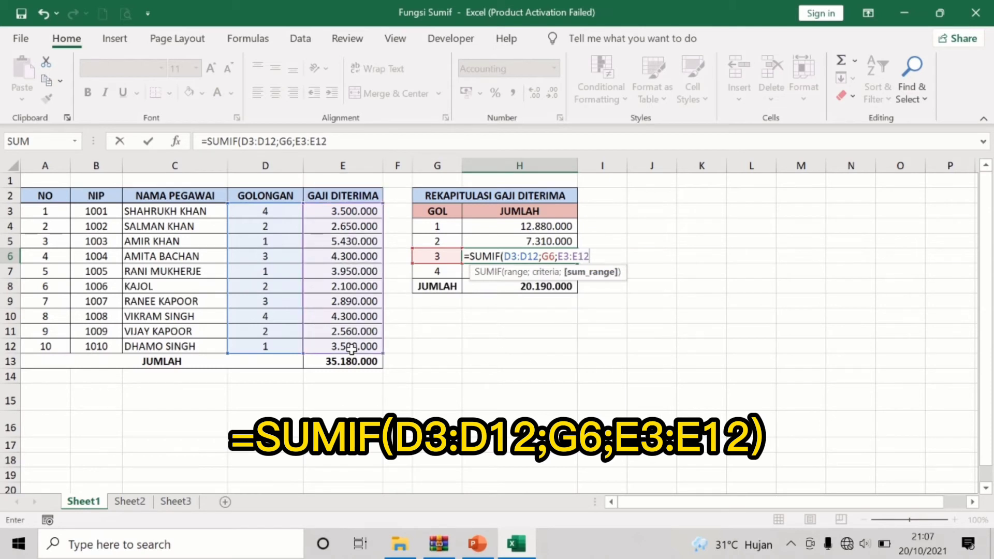
type(")")
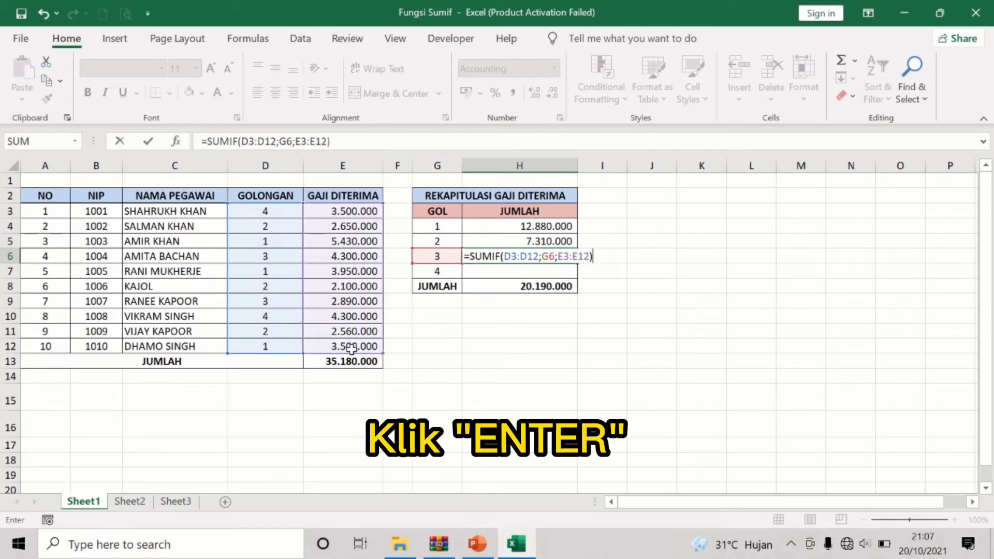
key("Return")
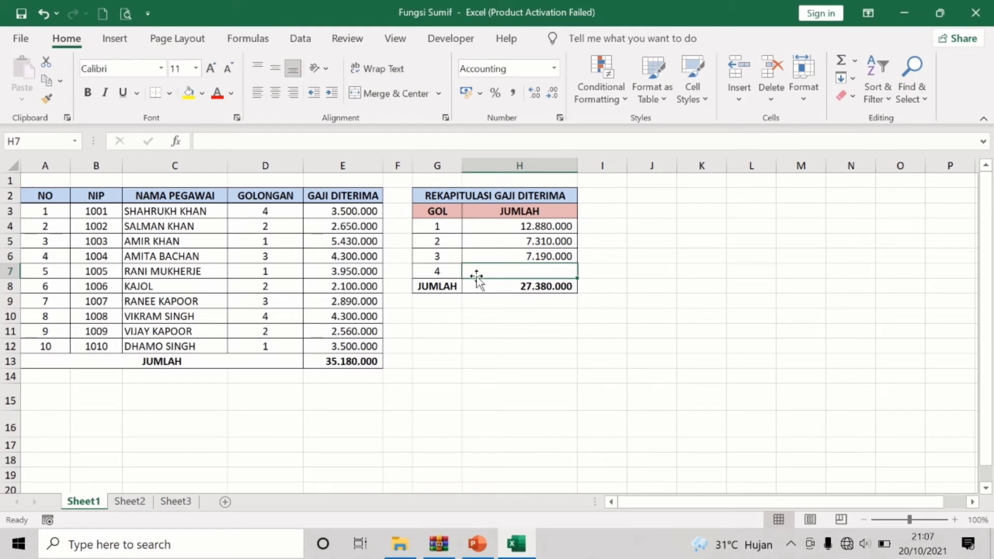
- Enter =SUMIF(D3:D12;G7;E3:E12) in H7 to total the salaries of GOL 4
type("=")
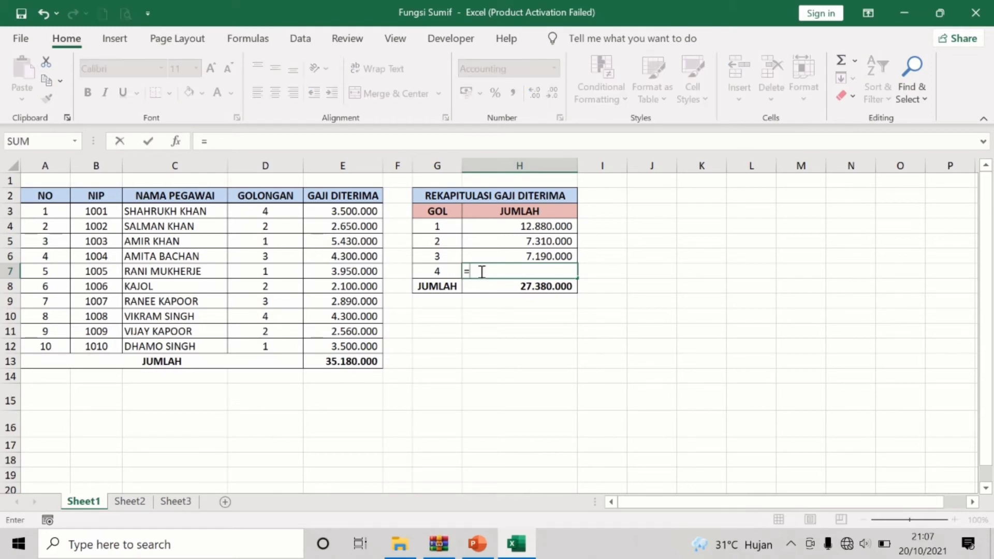
type("D")
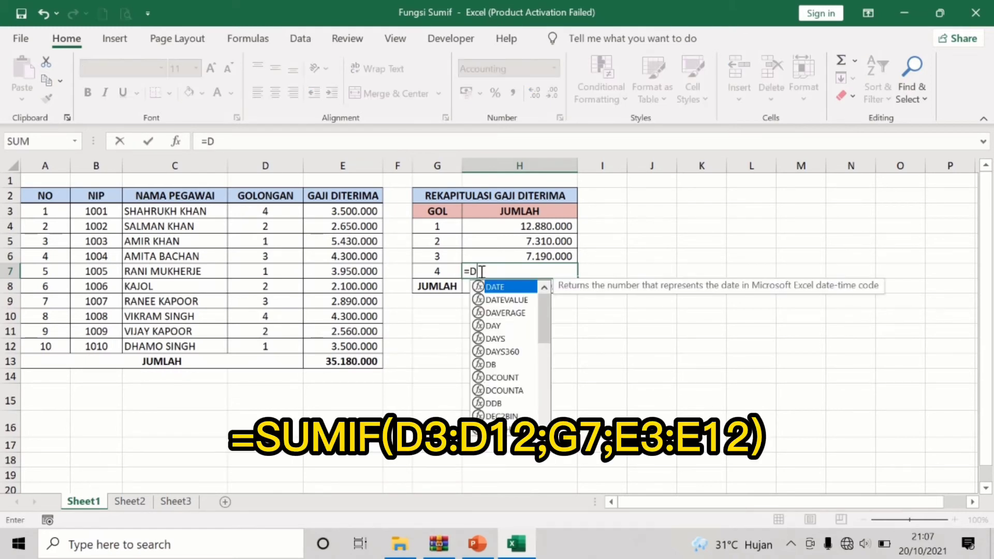
key("BackSpace")
type("S")
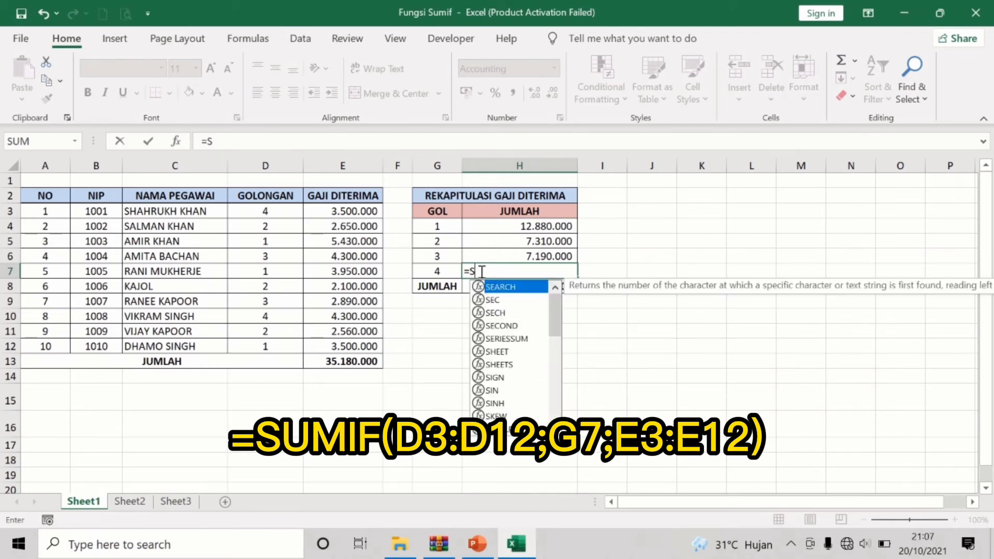
type("UMI")
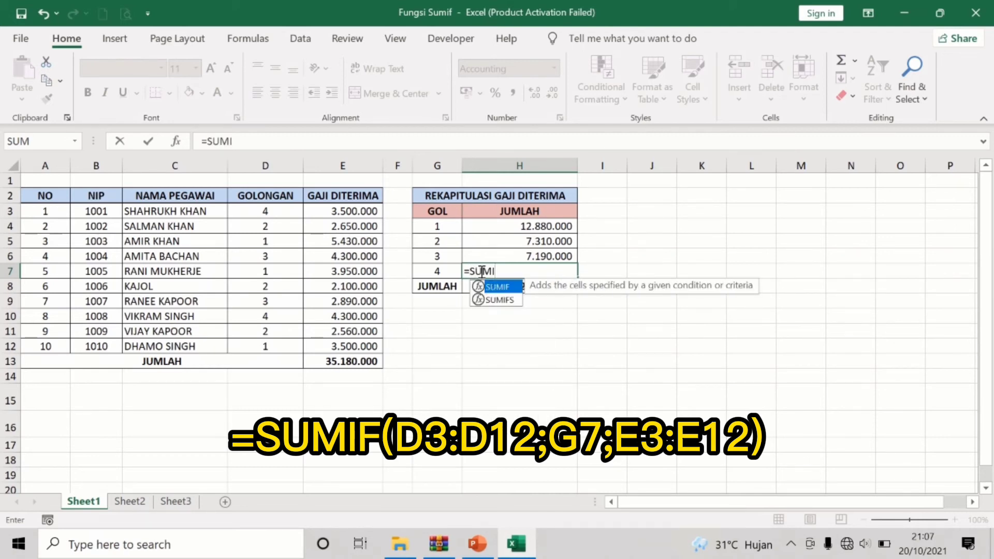
type("F(")
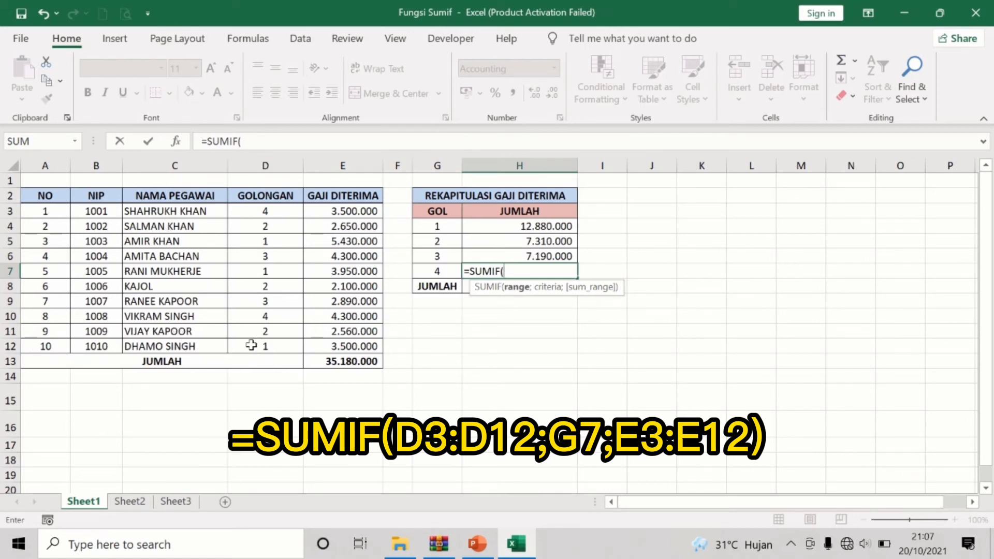
type("D3")
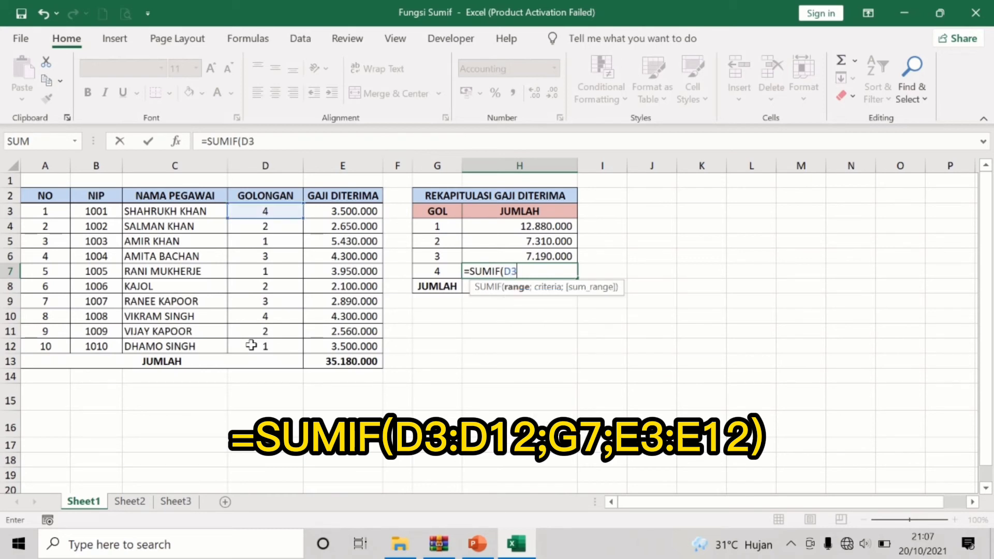
type(":D12")
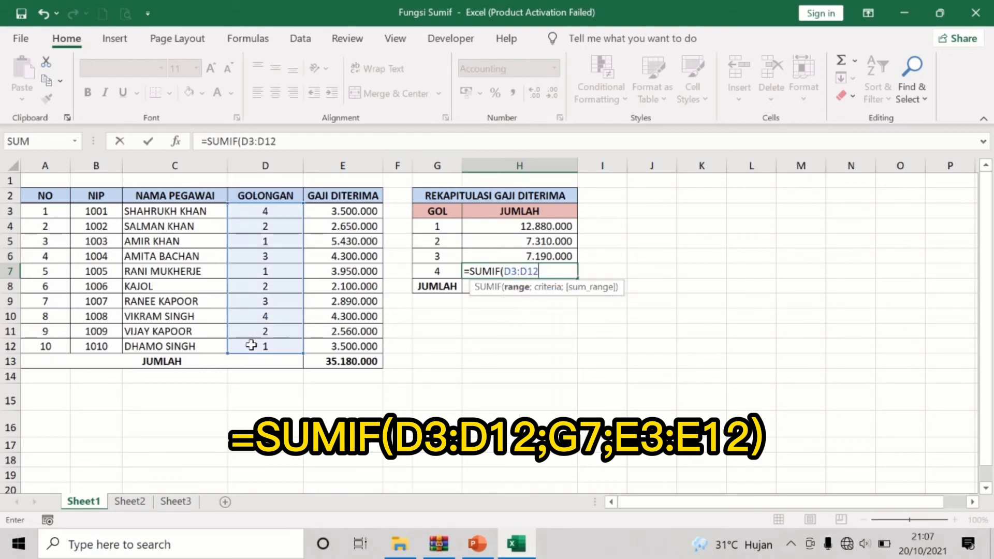
type(";")
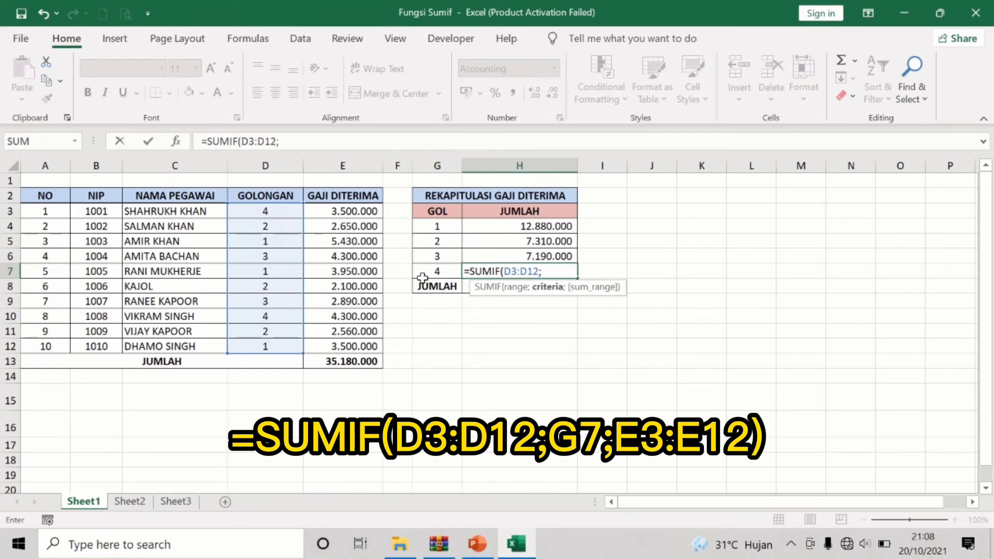
type("G7")
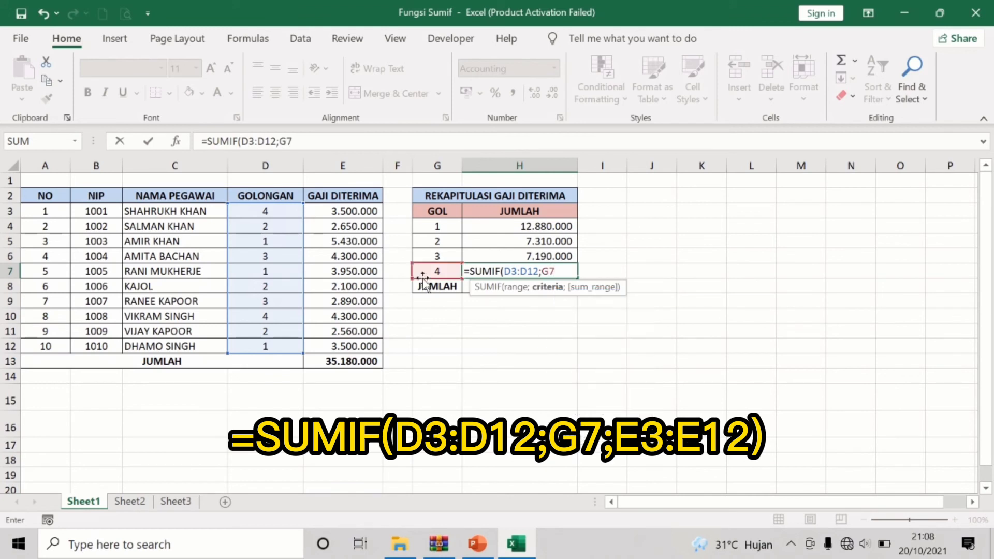
type(";")
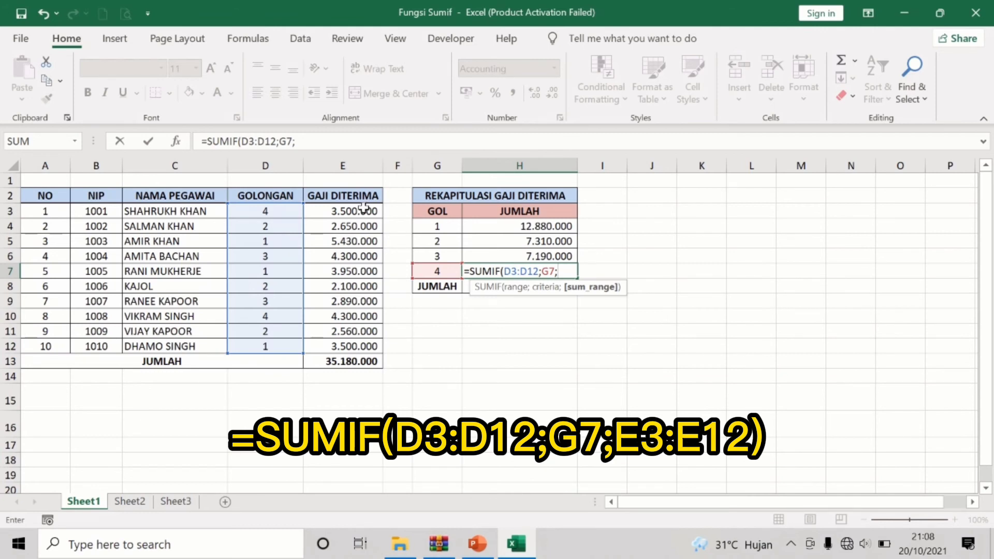
type("E3:")
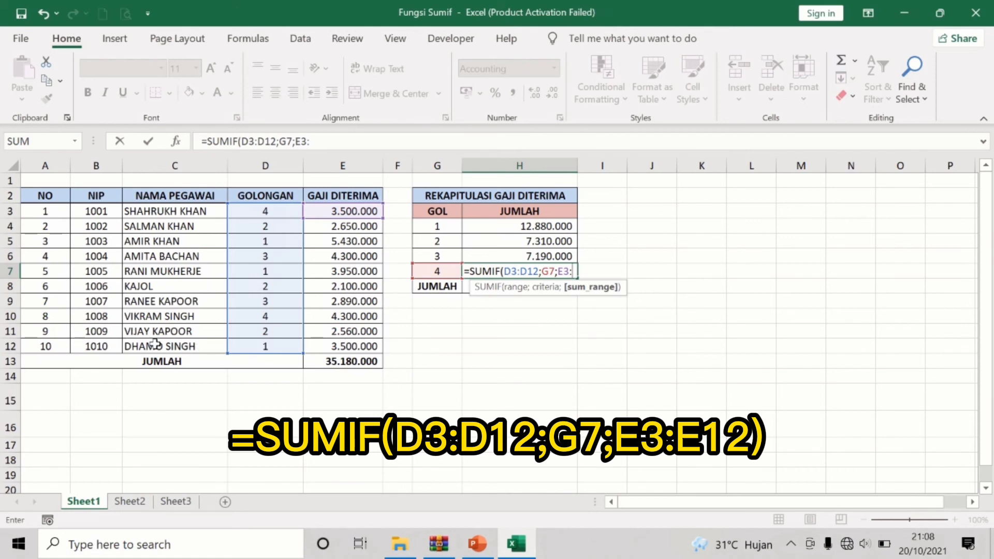
type("E12")
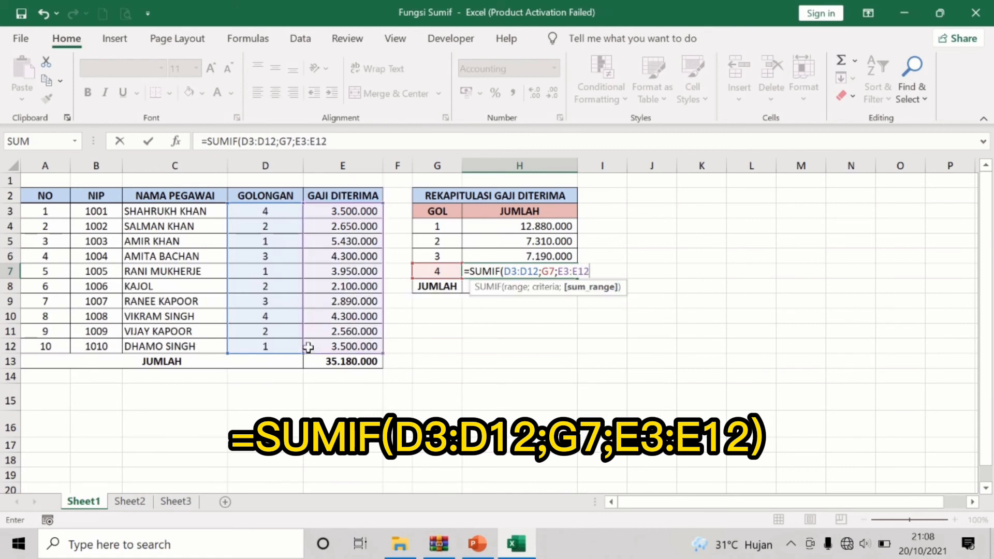
type(")")
key("Return")
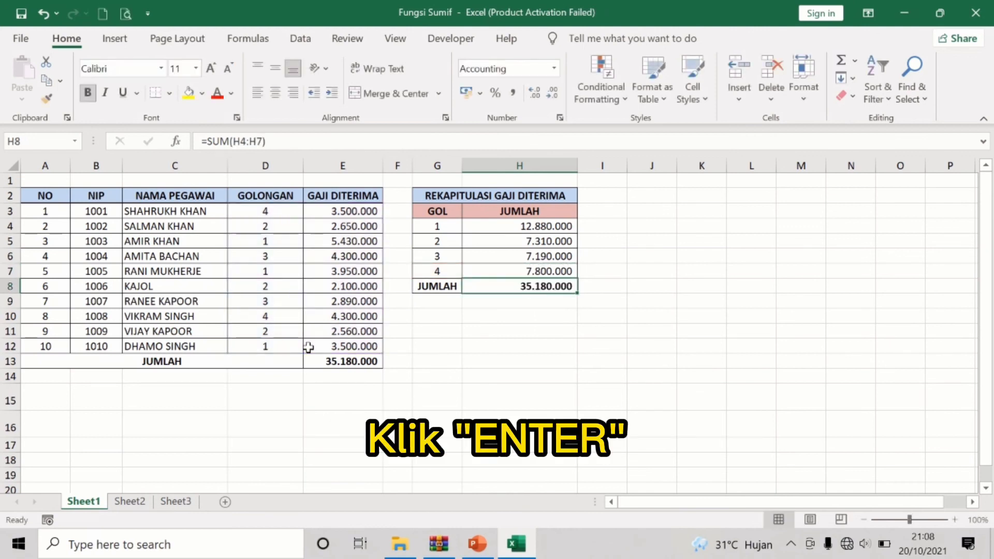